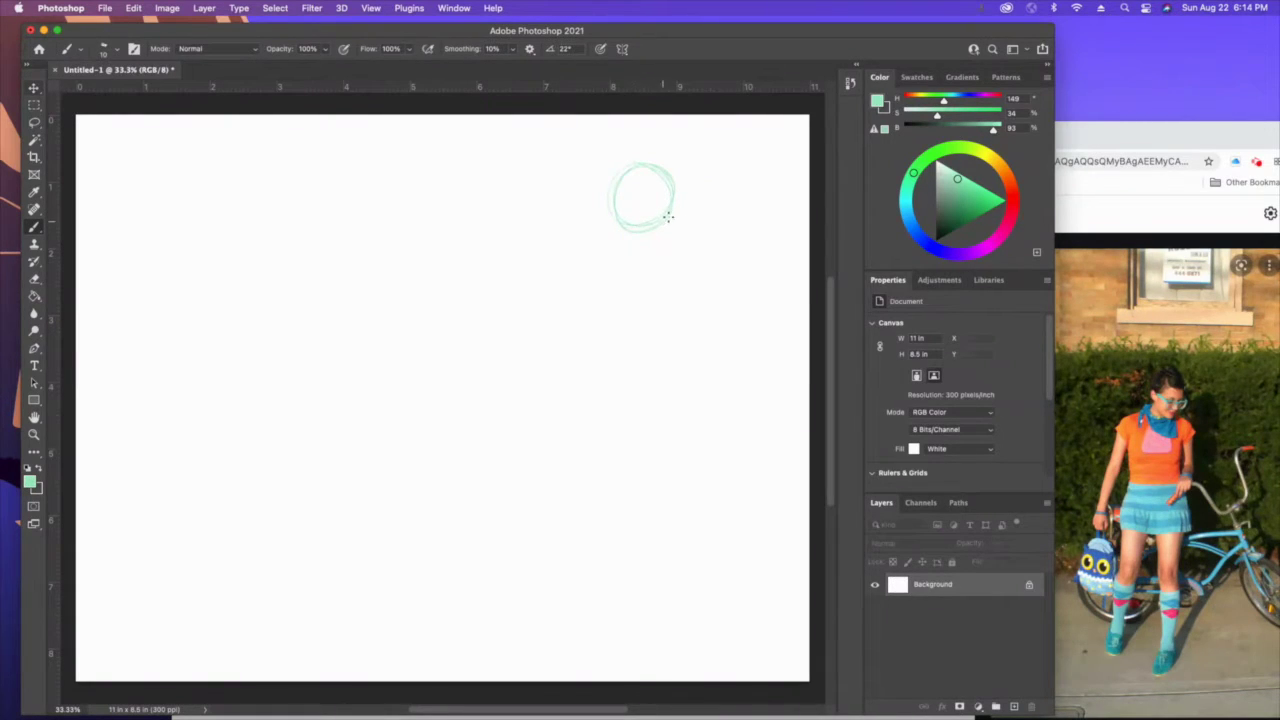
Step: Sketch the figure's head and hair bun near the page's upper right, with gesture lines for the spine and standing leg
mouse_move(617, 219)
mouse_down()
mouse_move(639, 246)
mouse_move(673, 213)
mouse_up()
mouse_move(621, 207)
mouse_down()
mouse_move(621, 238)
mouse_move(597, 186)
mouse_up()
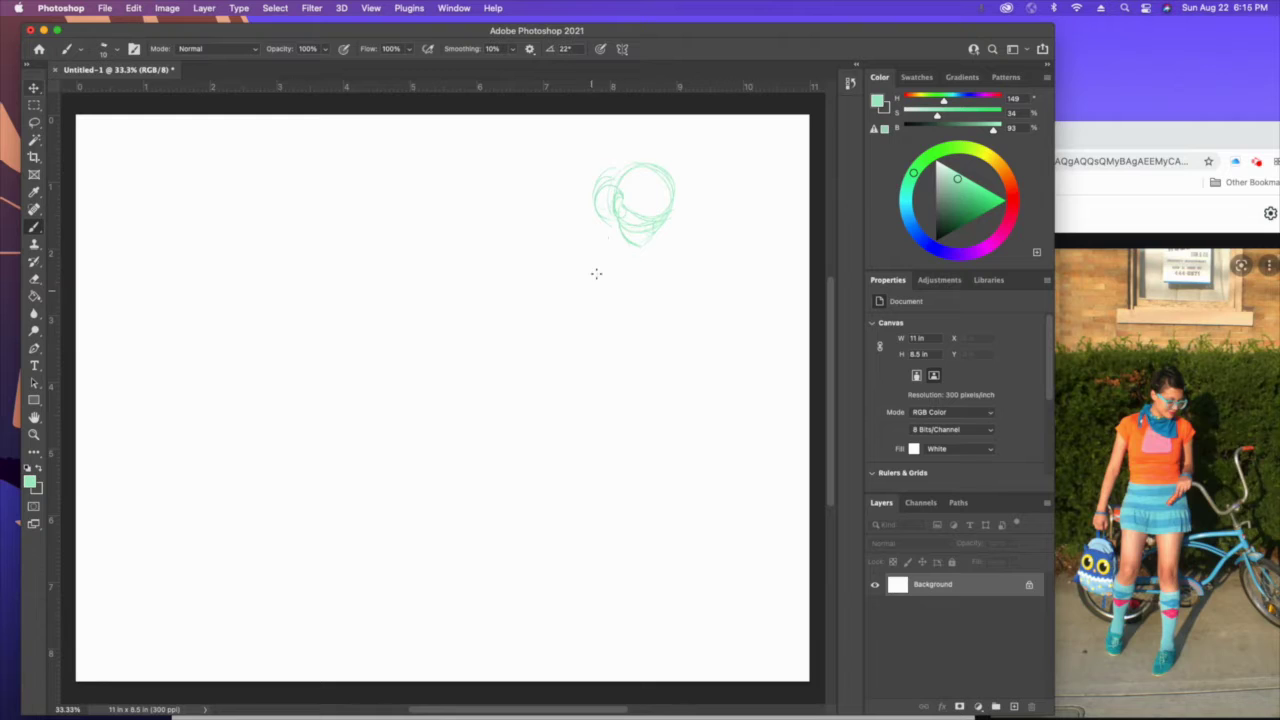
mouse_move(598, 254)
mouse_down()
mouse_move(640, 489)
mouse_move(634, 557)
mouse_move(651, 529)
mouse_move(612, 662)
mouse_up()
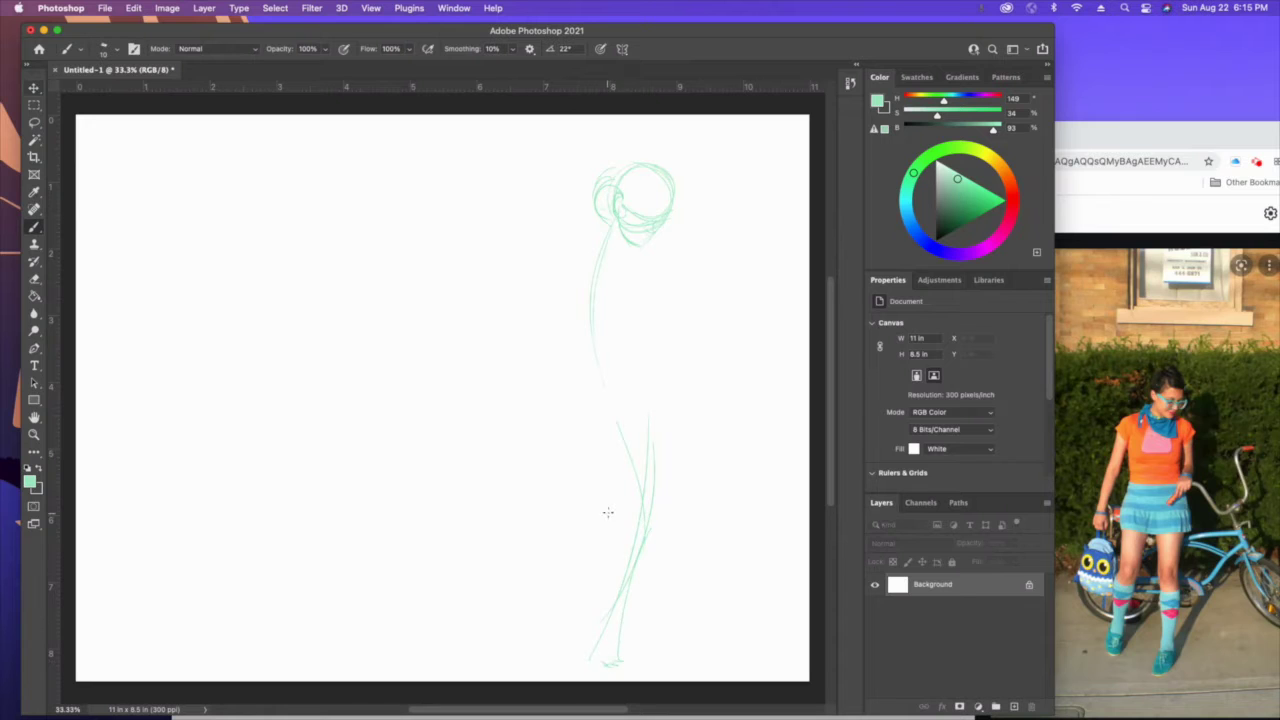
Step: Sketch the shoulders, both sides of the torso, and the hips tilted out over the standing leg
mouse_move(586, 217)
mouse_down()
mouse_move(636, 252)
mouse_move(601, 230)
mouse_up()
drag(572, 236, 561, 307)
mouse_move(562, 272)
mouse_down()
mouse_move(566, 349)
mouse_move(590, 398)
mouse_up()
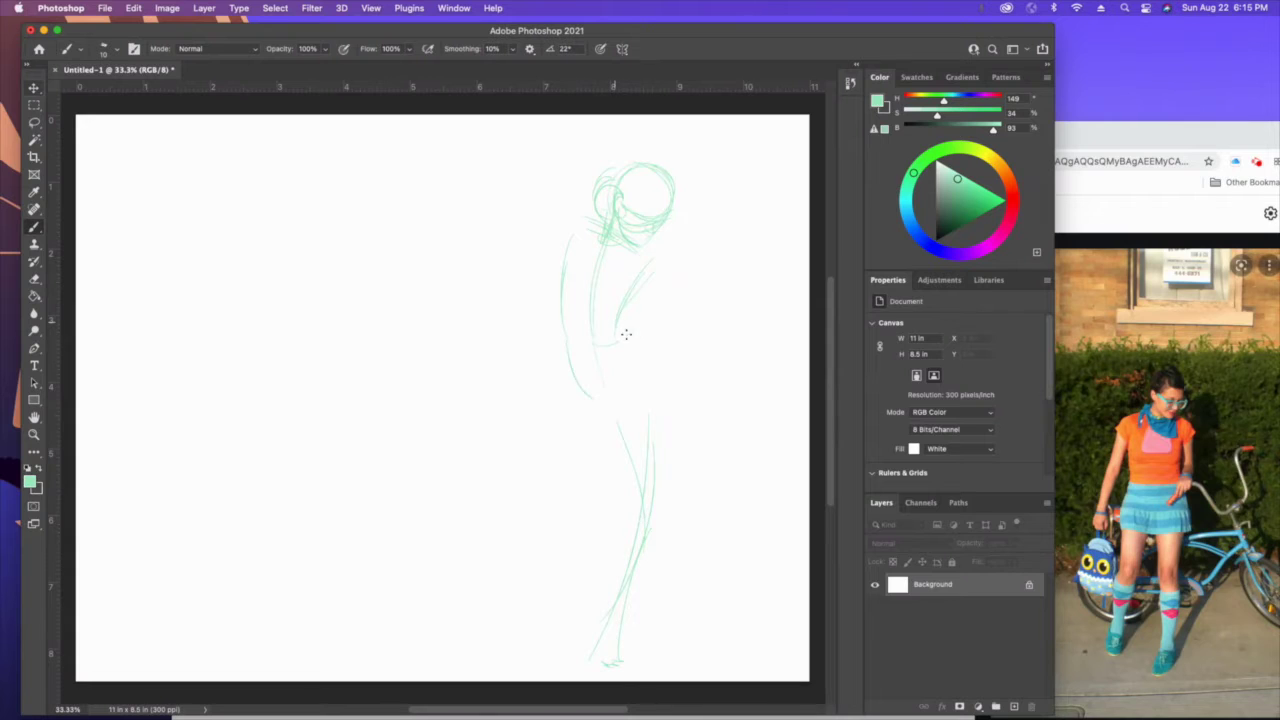
drag(623, 337, 660, 388)
drag(567, 340, 578, 405)
drag(570, 362, 600, 432)
drag(630, 338, 669, 403)
drag(624, 343, 653, 396)
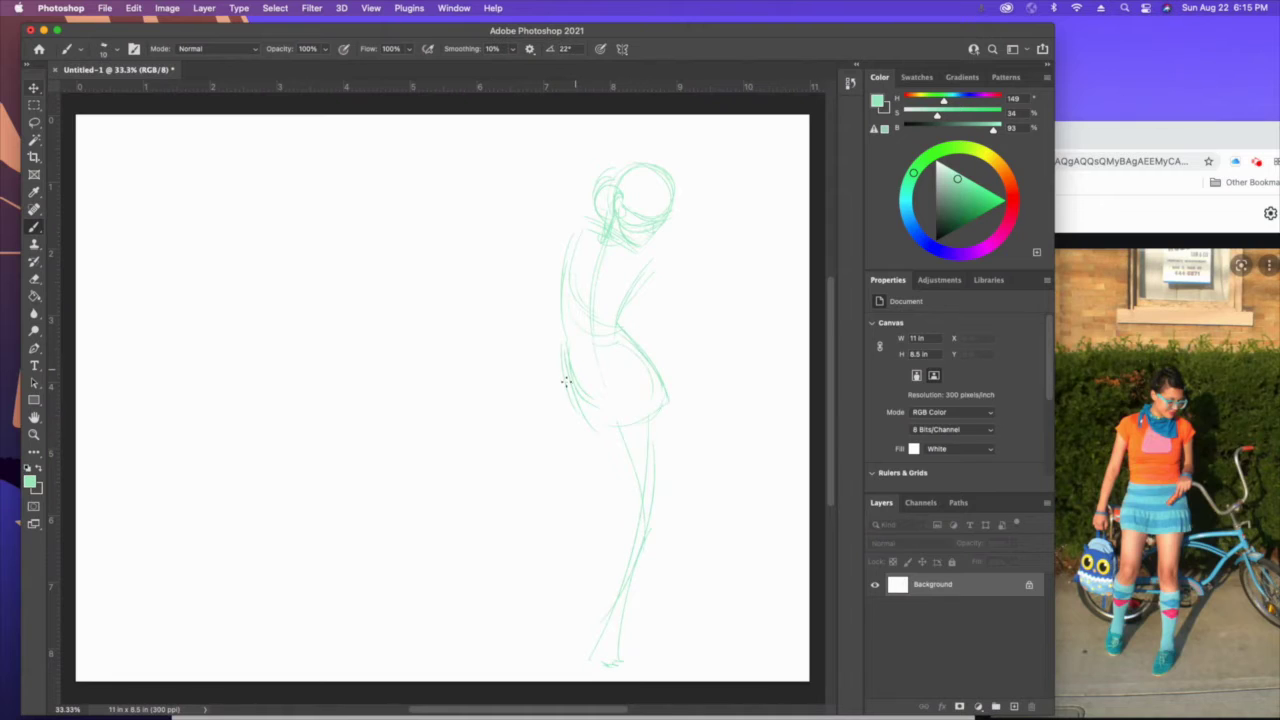
Step: Build the standing leg's thigh, calf and foot around the gesture lines
drag(674, 418, 645, 510)
drag(636, 422, 641, 512)
drag(676, 403, 645, 590)
mouse_move(664, 547)
mouse_down()
mouse_move(638, 524)
mouse_move(636, 629)
mouse_up()
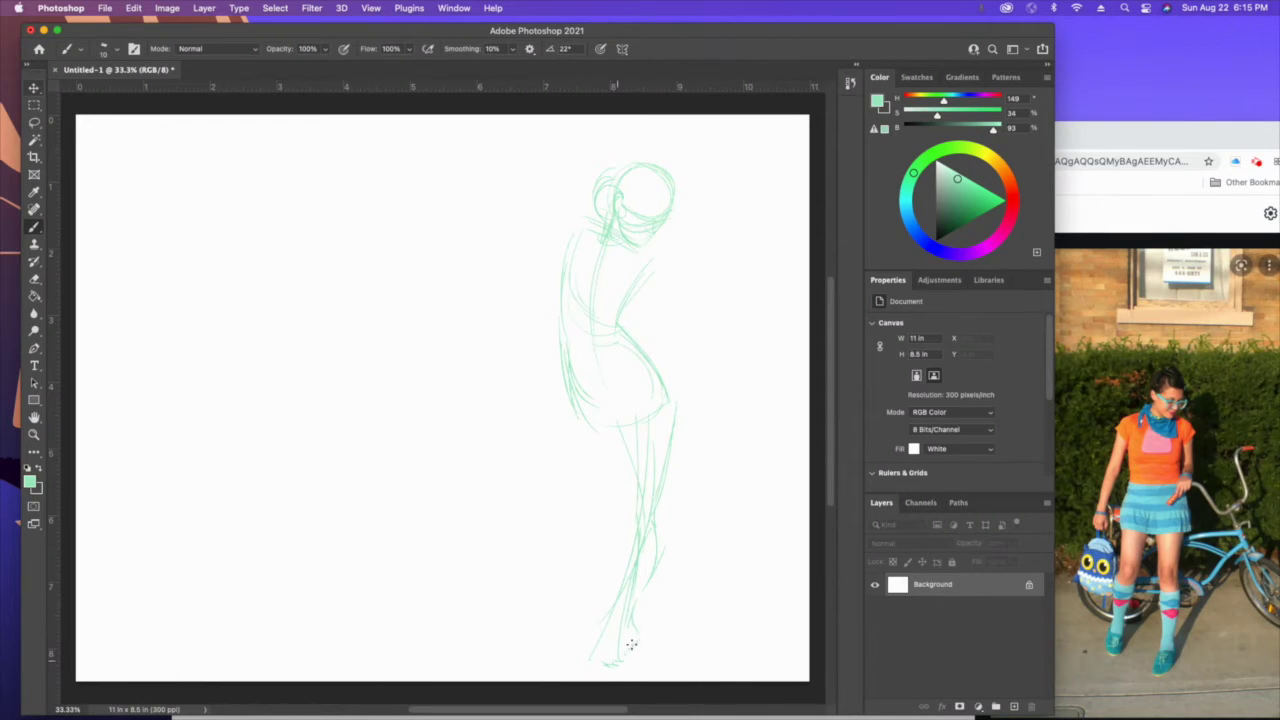
drag(609, 651, 596, 664)
Step: Sketch a perspective floor grid beneath the figure with horizontal lines and receding diagonals
drag(685, 563, 500, 563)
drag(670, 607, 480, 607)
drag(680, 644, 475, 644)
drag(669, 563, 692, 638)
drag(574, 597, 546, 664)
drag(549, 577, 489, 668)
drag(500, 593, 430, 668)
Step: Sketch the top of the standing thigh, plus the relaxed leg from hip to foot
mouse_move(632, 587)
mouse_down()
mouse_move(643, 528)
mouse_move(630, 403)
mouse_move(629, 444)
mouse_move(672, 395)
mouse_up()
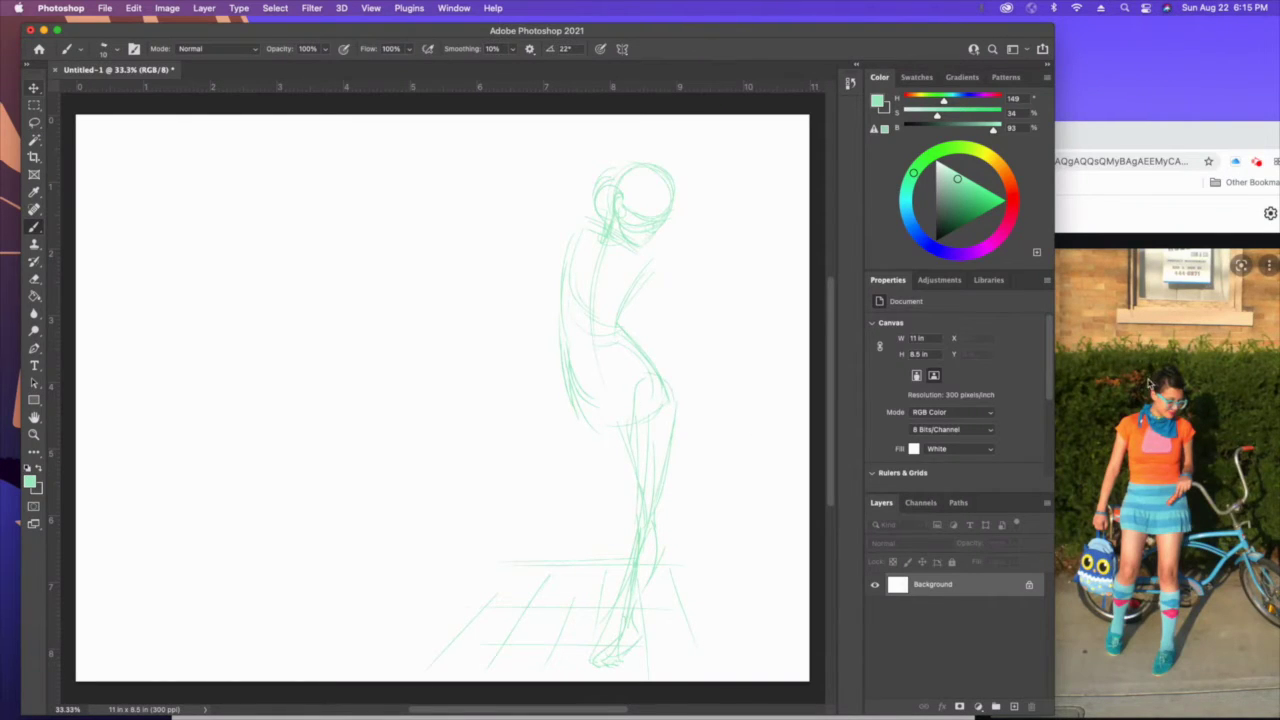
drag(662, 375, 672, 396)
mouse_move(573, 421)
mouse_down()
mouse_move(606, 495)
mouse_move(596, 514)
mouse_move(573, 458)
mouse_up()
mouse_move(572, 391)
mouse_down()
mouse_move(588, 538)
mouse_move(574, 517)
mouse_move(596, 555)
mouse_move(574, 548)
mouse_move(597, 568)
mouse_move(593, 548)
mouse_move(570, 600)
mouse_up()
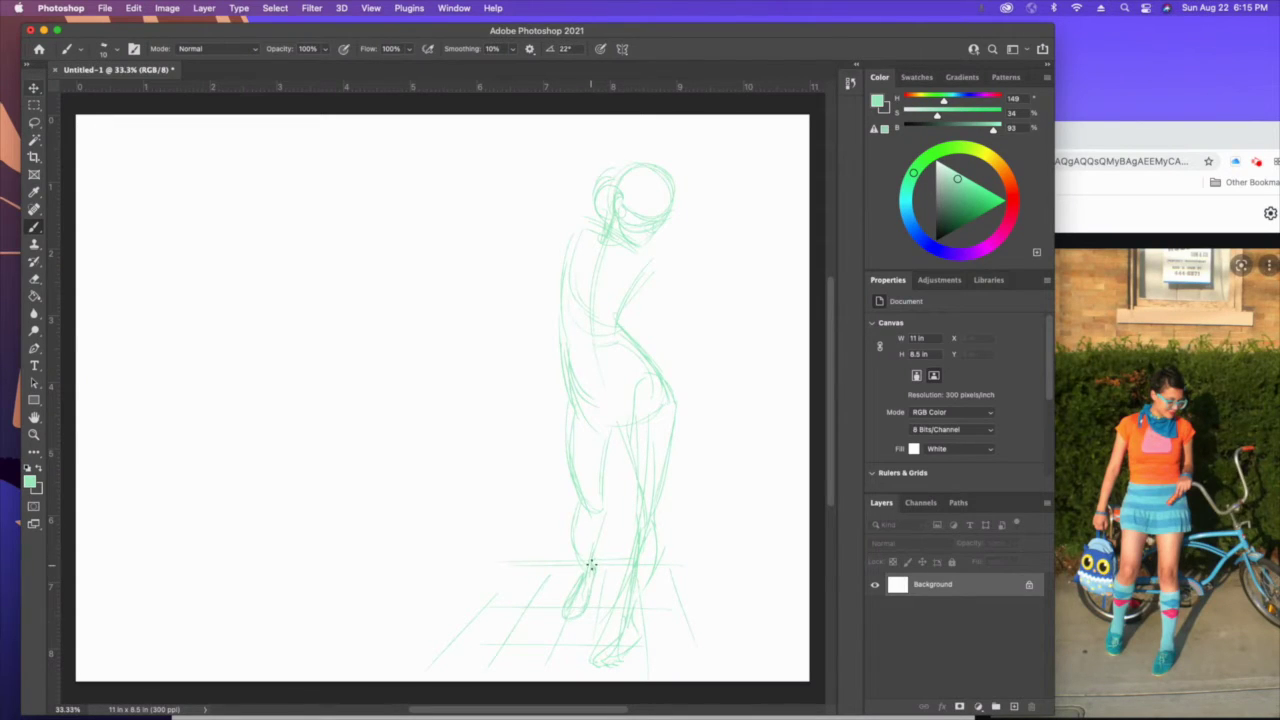
mouse_move(582, 509)
mouse_down()
mouse_move(571, 530)
mouse_move(582, 566)
mouse_up()
click(1107, 645)
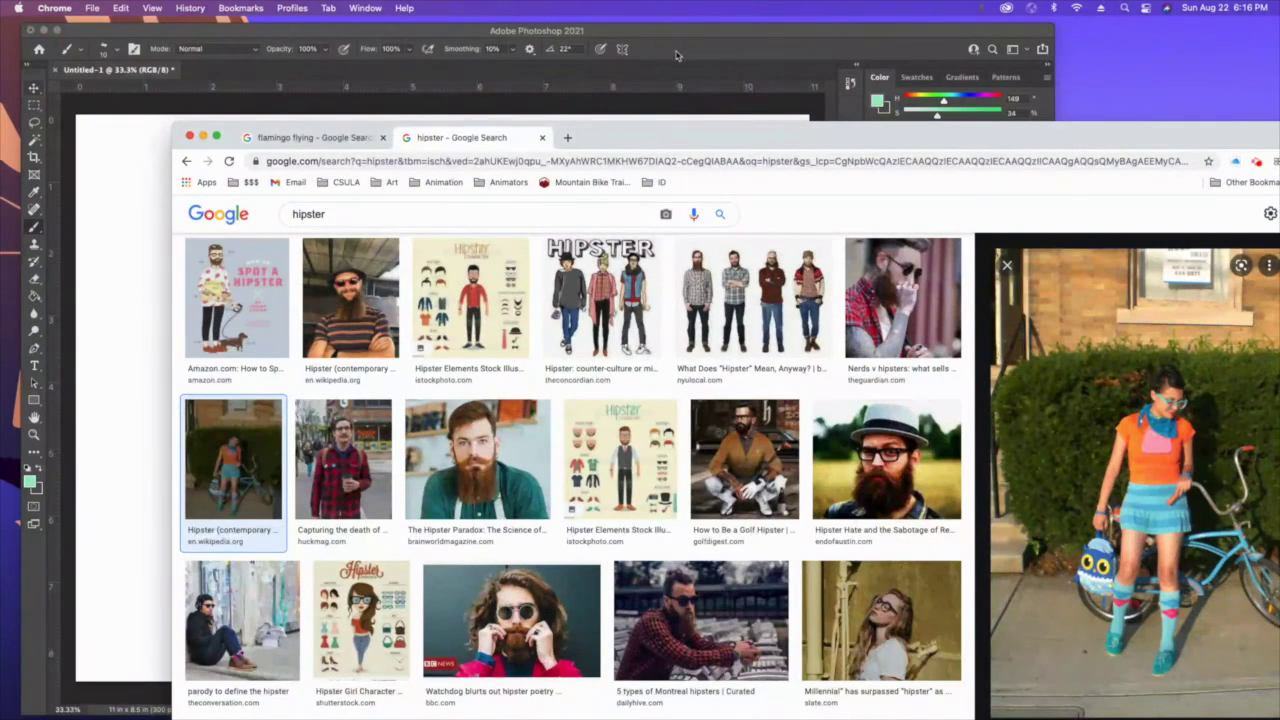
click(546, 90)
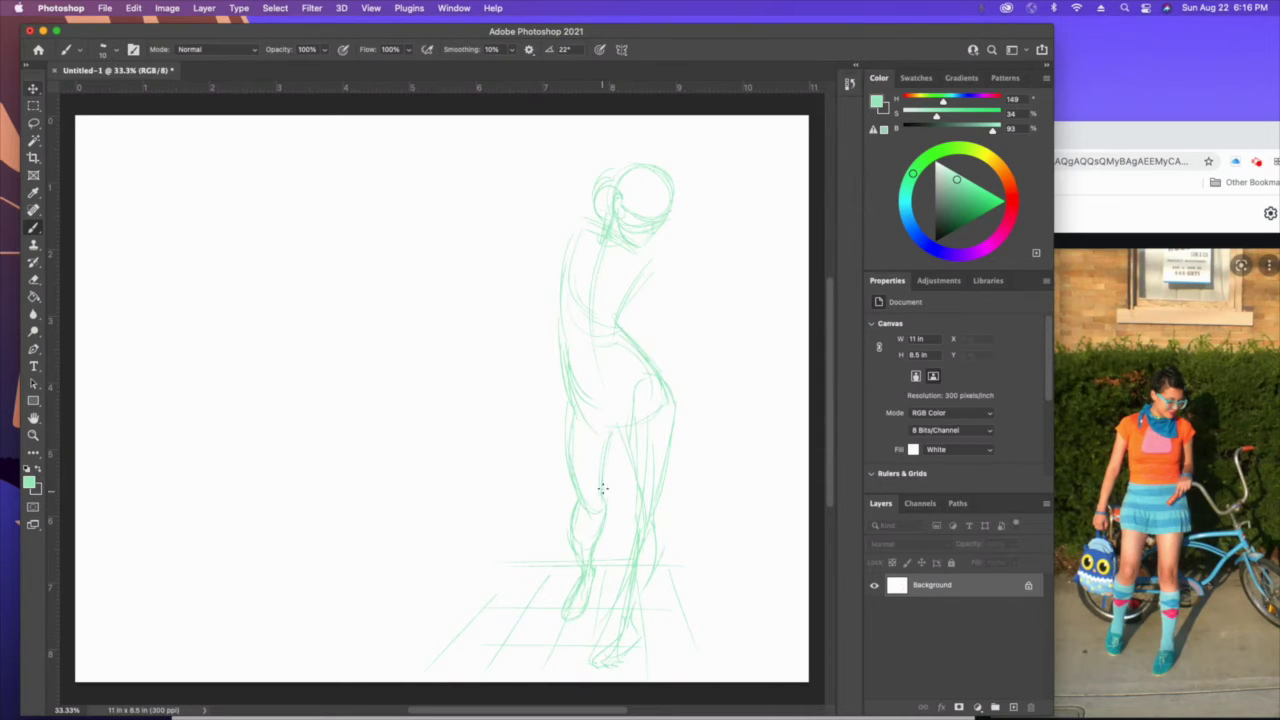
Step: Define the relaxed leg's knee, strengthen the floor lines, and refine the standing leg's contours up to the hip
mouse_move(573, 482)
mouse_down()
mouse_move(590, 507)
mouse_move(571, 534)
mouse_up()
mouse_move(643, 645)
mouse_down()
mouse_move(511, 630)
mouse_move(661, 643)
mouse_up()
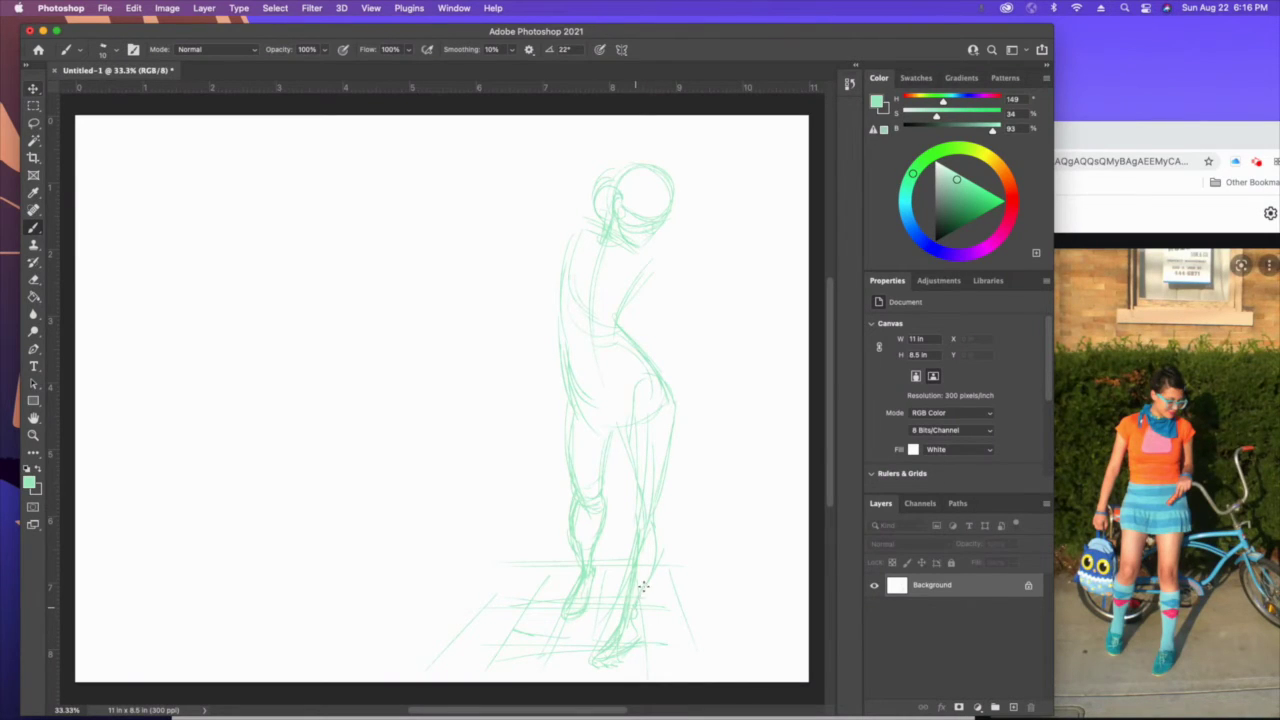
mouse_move(632, 620)
mouse_down()
mouse_move(653, 571)
mouse_move(648, 504)
mouse_move(662, 529)
mouse_move(660, 488)
mouse_up()
mouse_move(634, 410)
mouse_down()
mouse_move(634, 495)
mouse_move(633, 459)
mouse_up()
drag(622, 388, 631, 466)
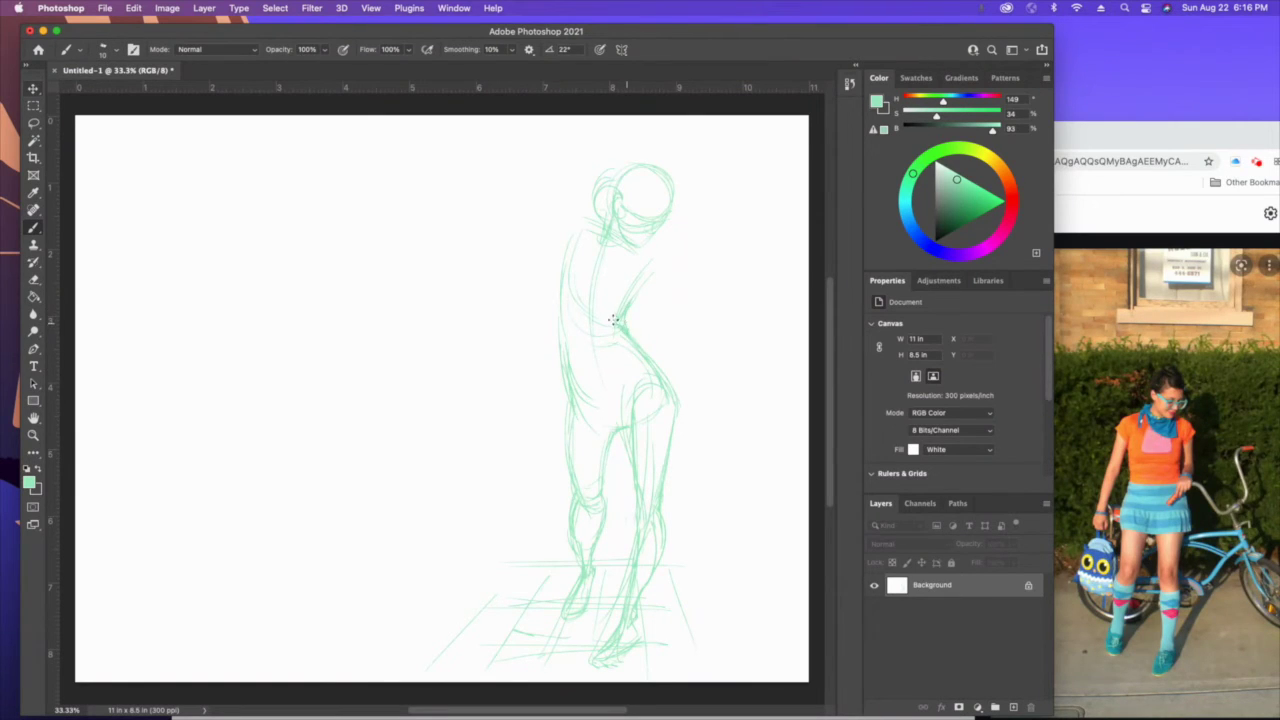
Step: Redraw the torso's outer contour and add curved guide lines across the chest
drag(562, 275, 574, 408)
drag(570, 277, 625, 300)
drag(553, 281, 622, 301)
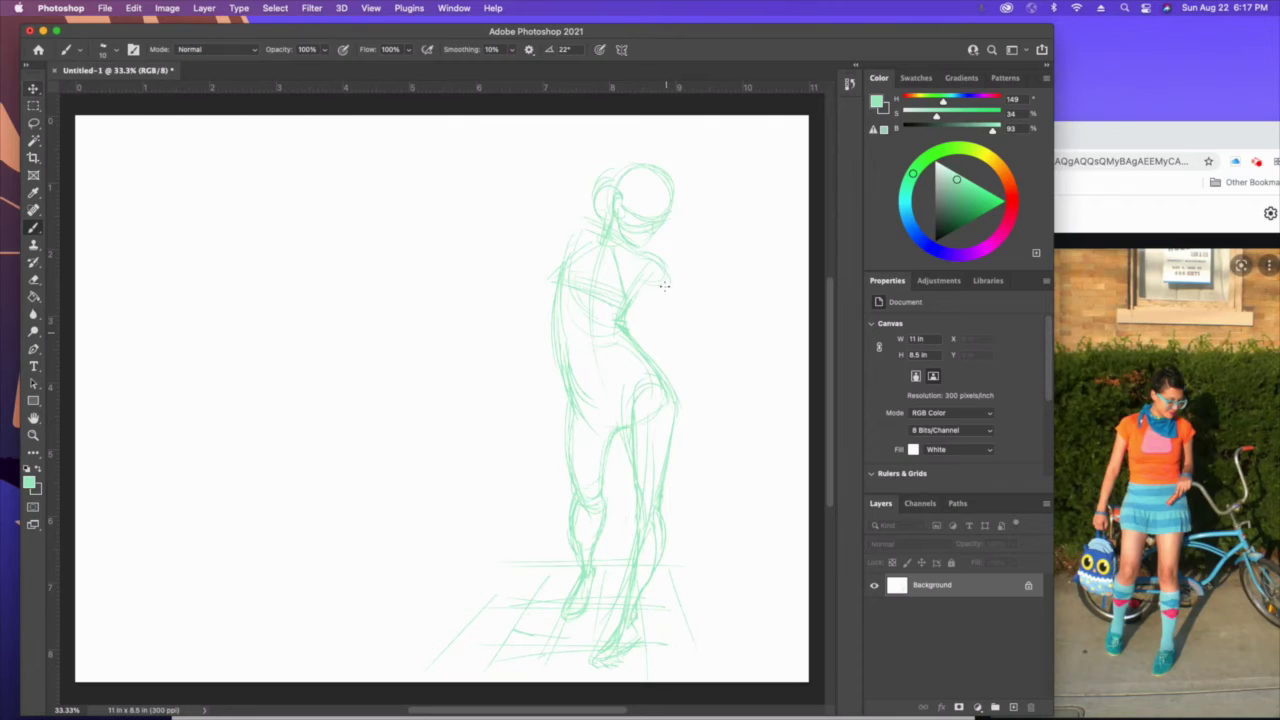
Step: Sketch the arm on the standing-leg side, from the shoulder down to a hand hanging beside the hip
mouse_move(663, 288)
mouse_down()
mouse_move(665, 338)
mouse_move(652, 335)
mouse_up()
mouse_move(641, 288)
mouse_down()
mouse_move(653, 346)
mouse_move(661, 298)
mouse_up()
mouse_move(662, 291)
mouse_down()
mouse_move(638, 346)
mouse_move(672, 355)
mouse_move(654, 350)
mouse_move(688, 386)
mouse_up()
mouse_move(638, 333)
mouse_down()
mouse_move(693, 387)
mouse_move(685, 380)
mouse_move(687, 403)
mouse_move(682, 379)
mouse_move(696, 377)
mouse_move(703, 409)
mouse_move(686, 397)
mouse_move(688, 414)
mouse_move(683, 389)
mouse_move(698, 432)
mouse_up()
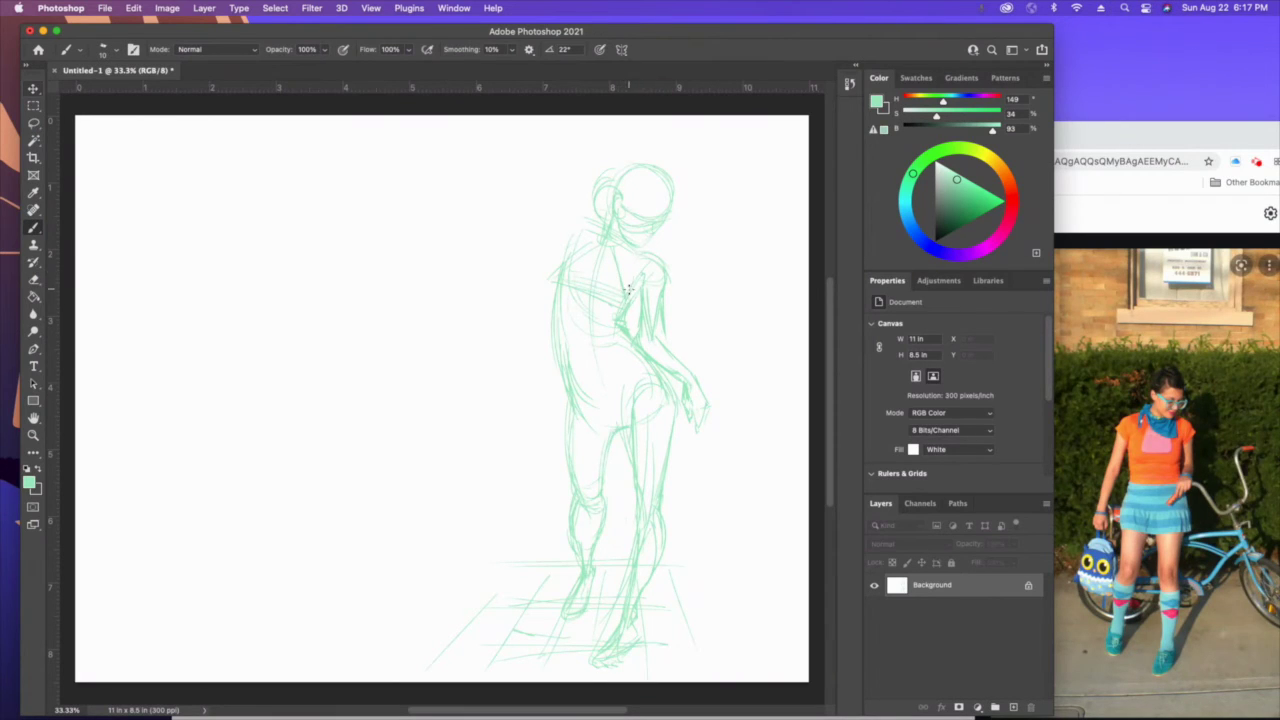
mouse_move(636, 326)
mouse_down()
mouse_move(638, 306)
mouse_move(664, 336)
mouse_move(678, 319)
mouse_up()
key(super+z)
Step: Sketch the other arm reaching down away from the body, holding a hanging bag
mouse_move(580, 218)
mouse_down()
mouse_move(500, 360)
mouse_move(506, 326)
mouse_move(495, 387)
mouse_up()
drag(502, 340, 491, 490)
mouse_move(502, 406)
mouse_down()
mouse_move(520, 488)
mouse_move(486, 490)
mouse_move(506, 461)
mouse_up()
mouse_move(508, 466)
mouse_down()
mouse_move(515, 510)
mouse_move(490, 521)
mouse_move(518, 524)
mouse_up()
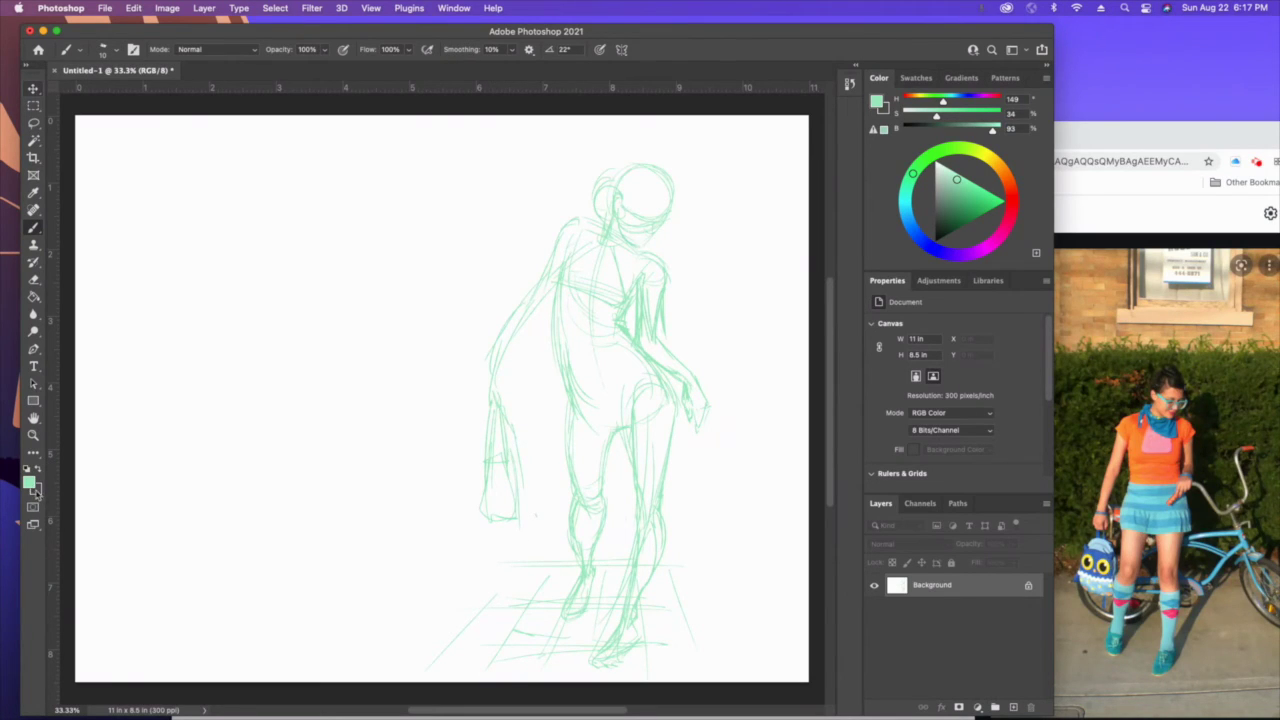
Step: Add a new layer above the sketch, enlarge the brush to 25, and switch the foreground color to dark gray
click(1012, 707)
key(])
key(])
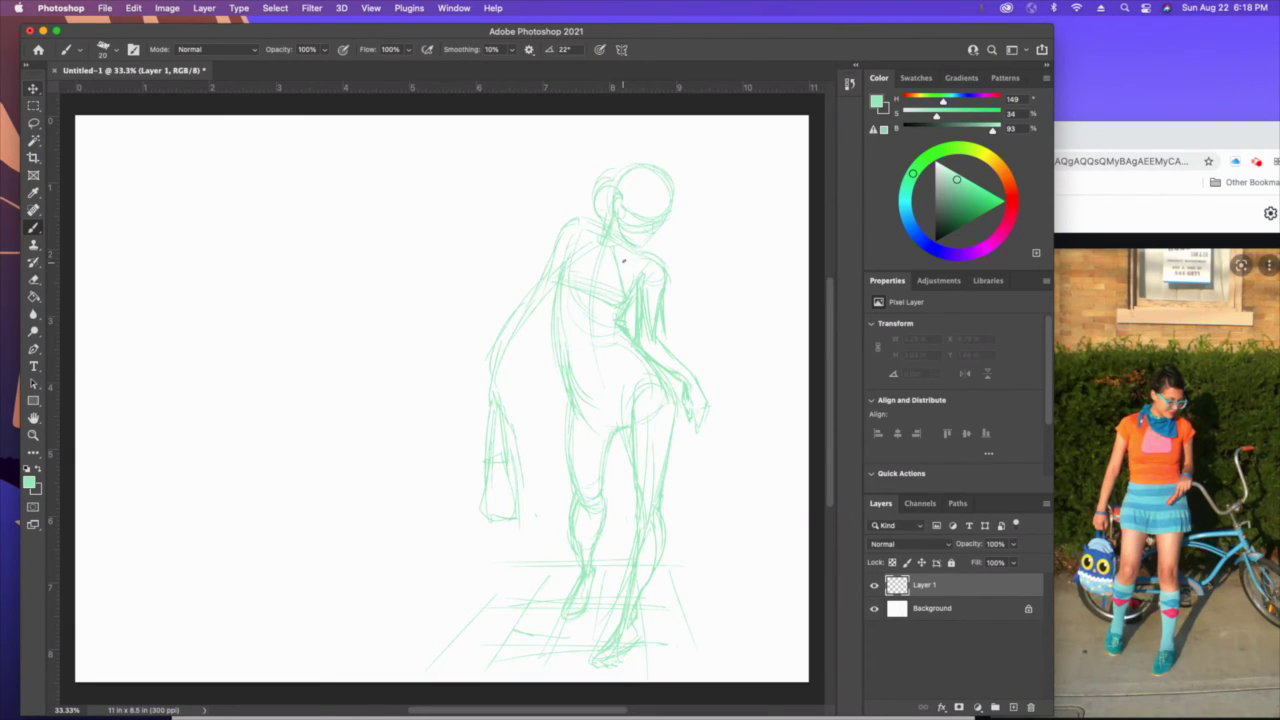
key(x)
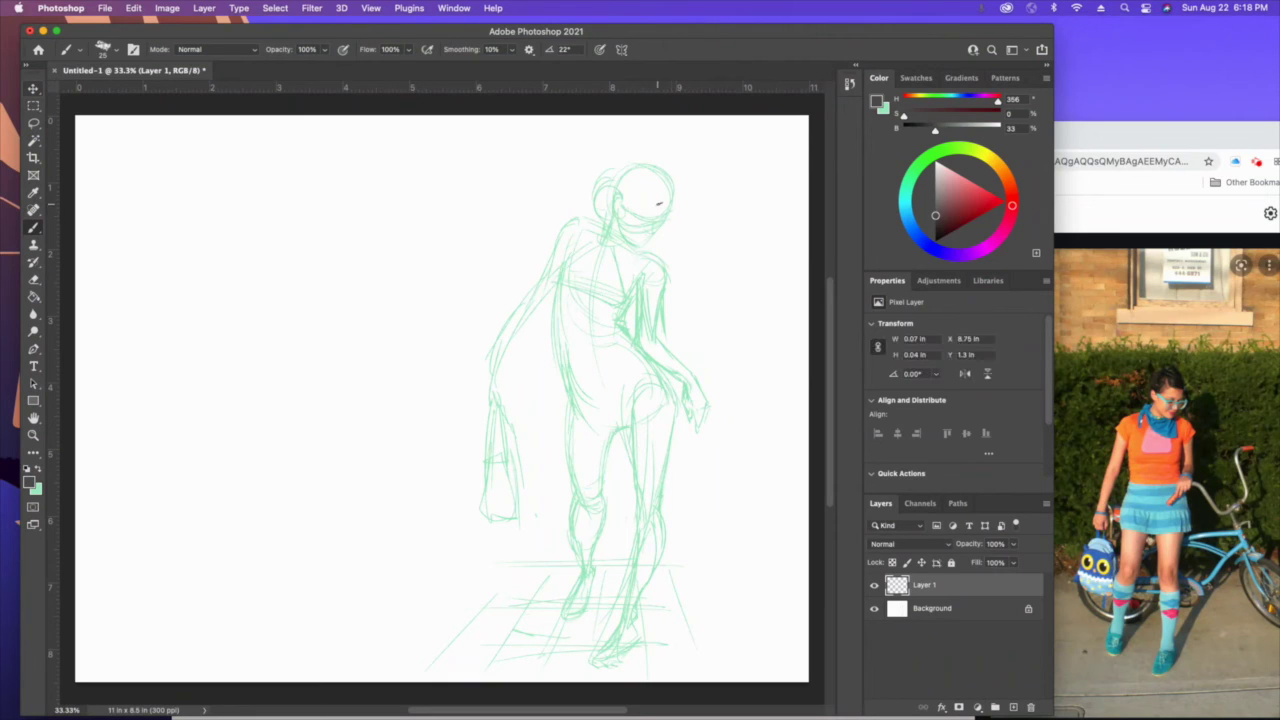
Step: Ink the figure's glasses, ear, hair and face contour, plus the scarf wrapped around the neck
mouse_move(662, 204)
mouse_down()
mouse_move(608, 186)
mouse_move(599, 215)
mouse_move(630, 200)
mouse_move(622, 214)
mouse_move(644, 204)
mouse_move(672, 220)
mouse_move(644, 224)
mouse_move(641, 211)
mouse_move(674, 214)
mouse_up()
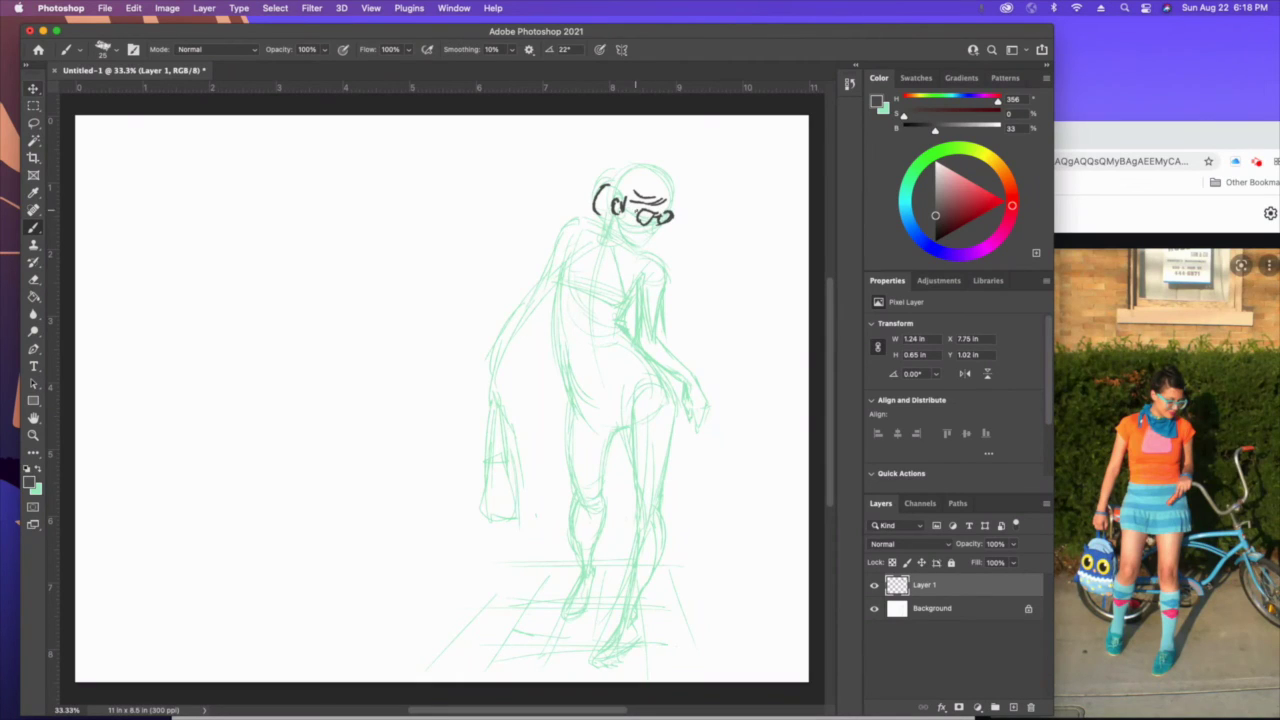
mouse_move(620, 195)
mouse_down()
mouse_move(655, 210)
mouse_move(638, 205)
mouse_move(648, 188)
mouse_move(678, 198)
mouse_move(620, 172)
mouse_move(605, 235)
mouse_move(650, 235)
mouse_up()
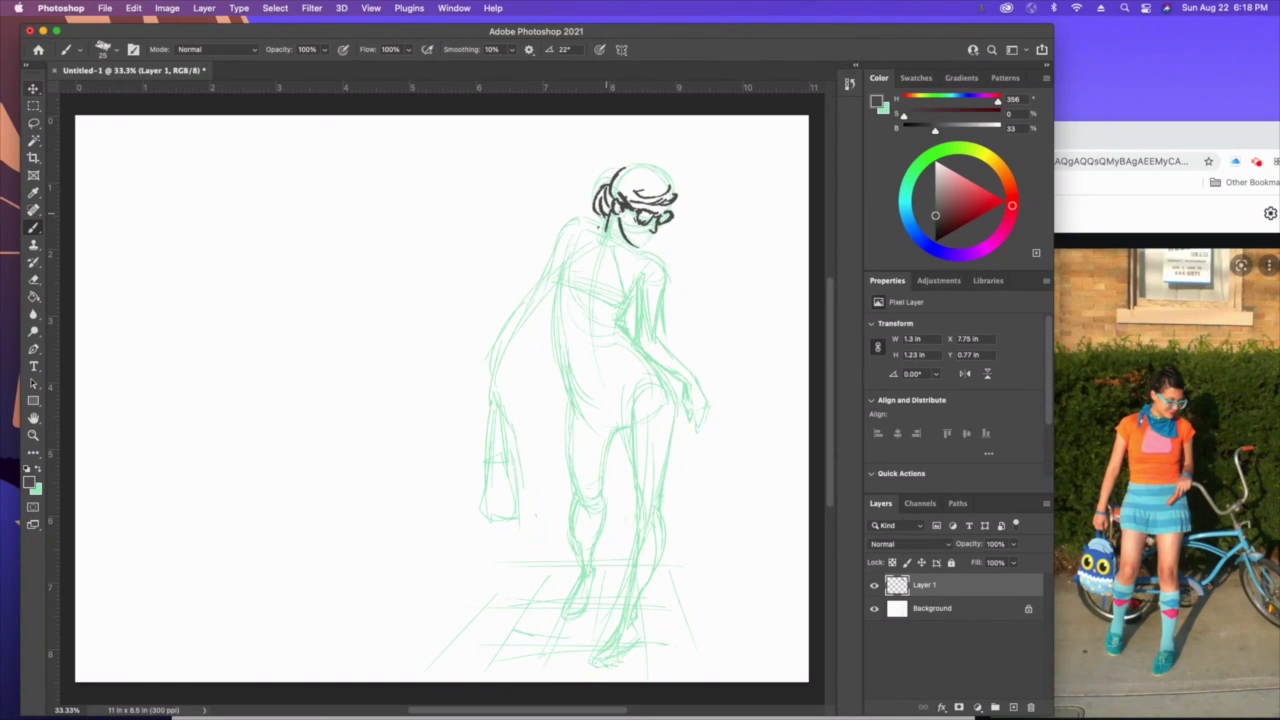
drag(607, 222, 621, 262)
drag(635, 246, 619, 265)
mouse_move(613, 270)
mouse_down()
mouse_move(637, 251)
mouse_move(596, 272)
mouse_move(622, 281)
mouse_up()
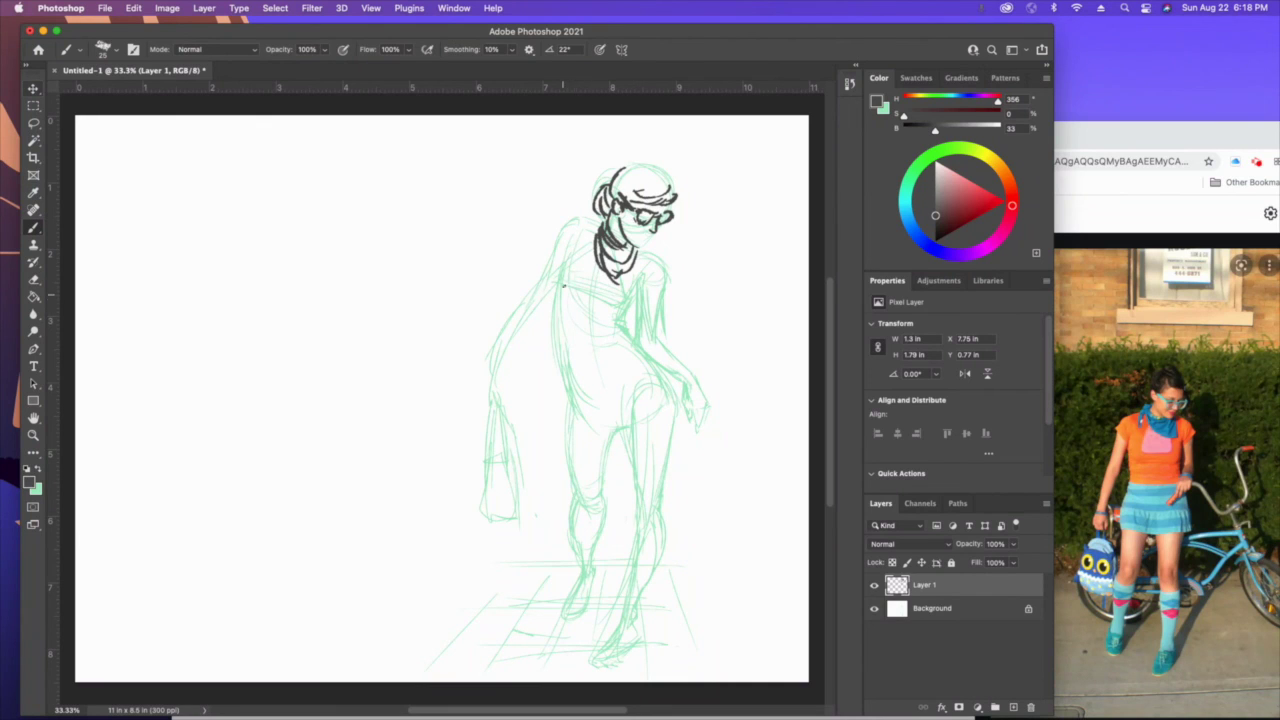
Step: Ink the fold lines at the waist and the outer contour of the torso down to the hip
drag(624, 318, 600, 320)
drag(557, 284, 571, 399)
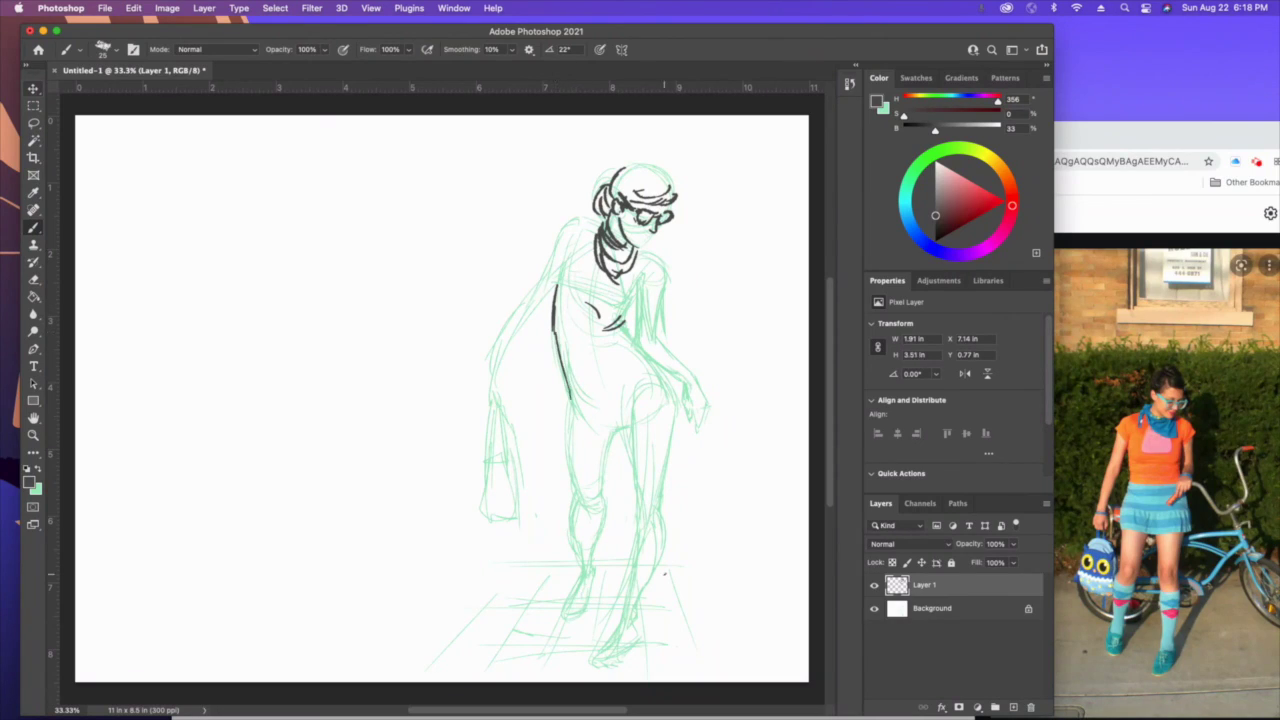